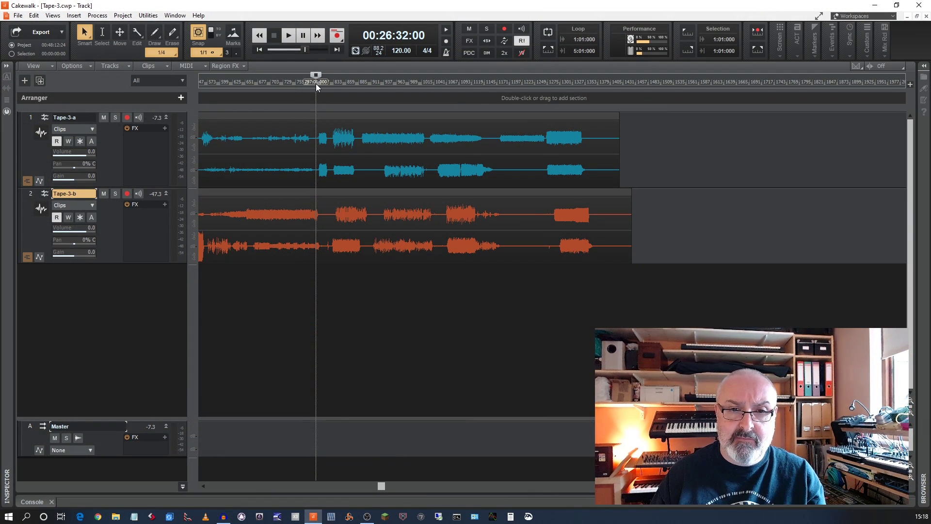
pyautogui.moveTo(315, 74); pyautogui.dragTo(317, 74)
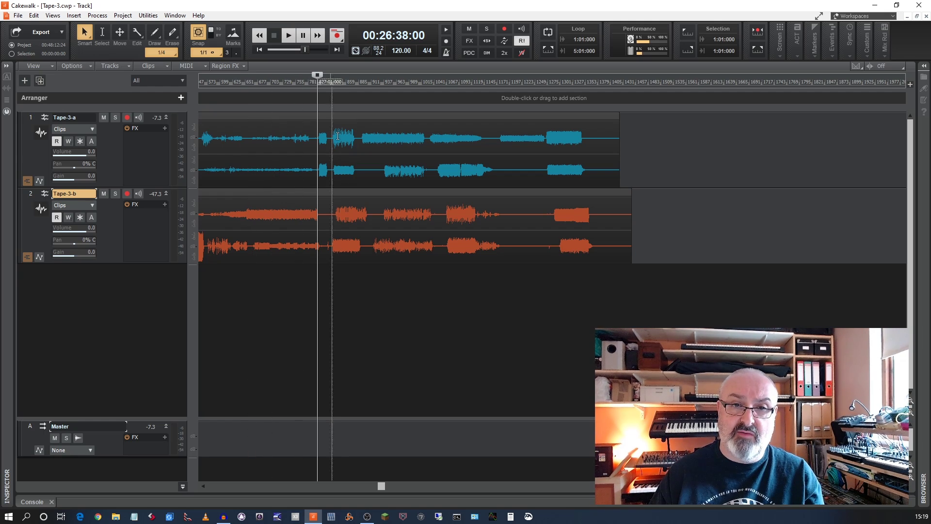
pyautogui.click(331, 81)
pyautogui.press('space')
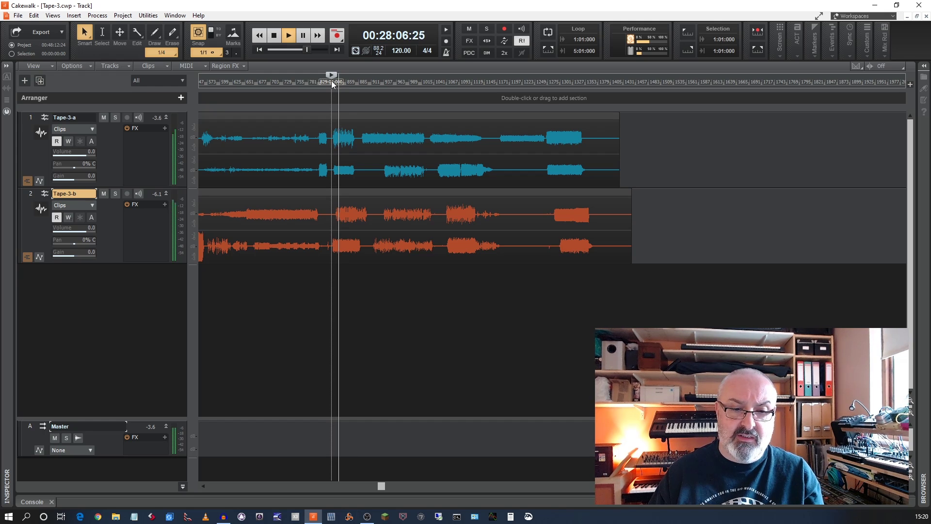
# - Nudge the Tape-3-a clip about 1 ms later to line up with Tape-3-b
pyautogui.press('space')
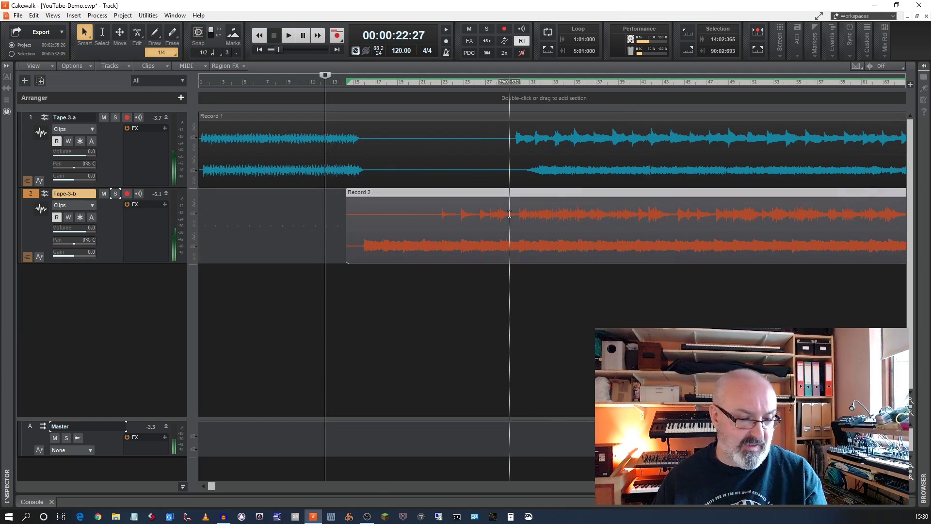
pyautogui.click(514, 213)
pyautogui.scroll(3, 547, 170)
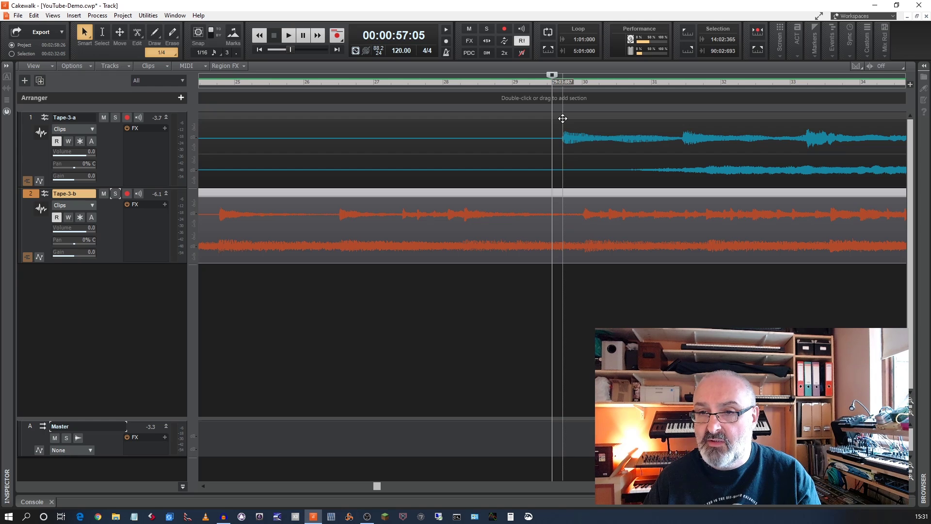
pyautogui.moveTo(563, 119); pyautogui.dragTo(584, 118)
# - Select a one-beat range across both tracks and play it to check alignment
pyautogui.scroll(2, 591, 138)
pyautogui.moveTo(551, 81); pyautogui.dragTo(581, 81)
pyautogui.click(607, 77)
pyautogui.press('space')
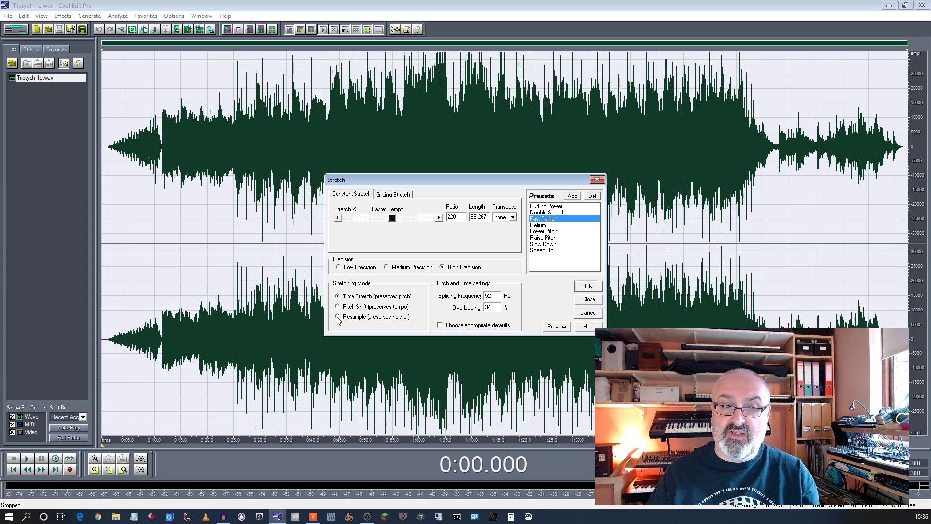
# - Set the Stretch to Resample mode with a ratio of 99 and apply it
pyautogui.click(338, 317)
pyautogui.click(455, 217)
pyautogui.press('BackSpace')
pyautogui.write('050')
pyautogui.moveTo(464, 217); pyautogui.dragTo(442, 217)
pyautogui.write('99')
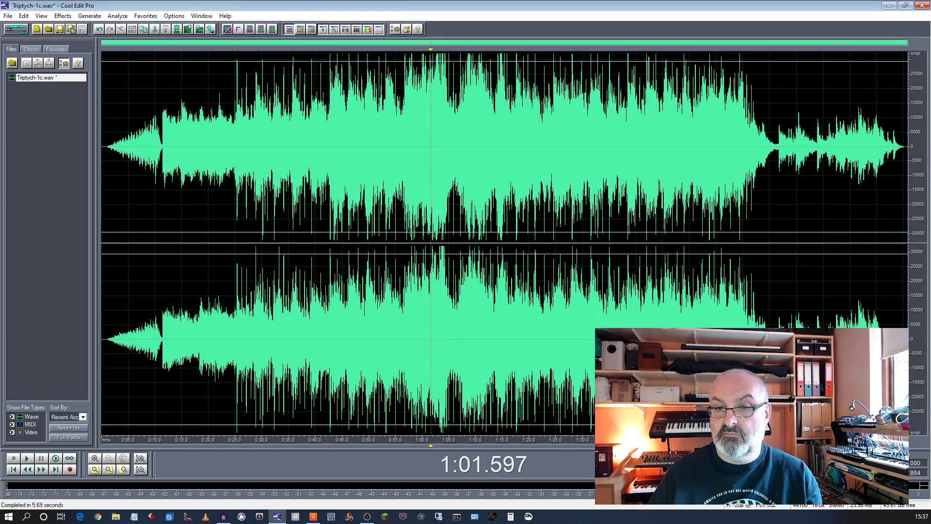
pyautogui.press('space')
pyautogui.press('space')
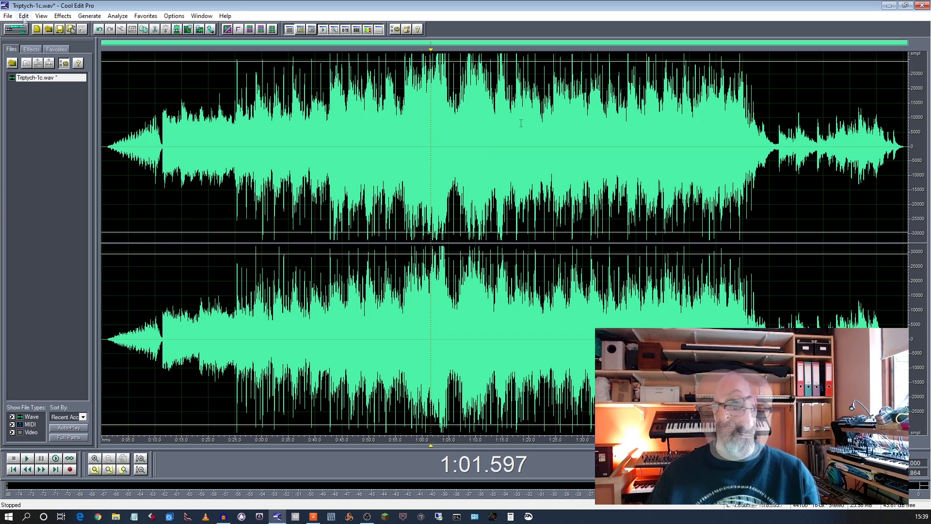
# - Switch from Cool Edit Pro back to Cakewalk
pyautogui.click(313, 516)
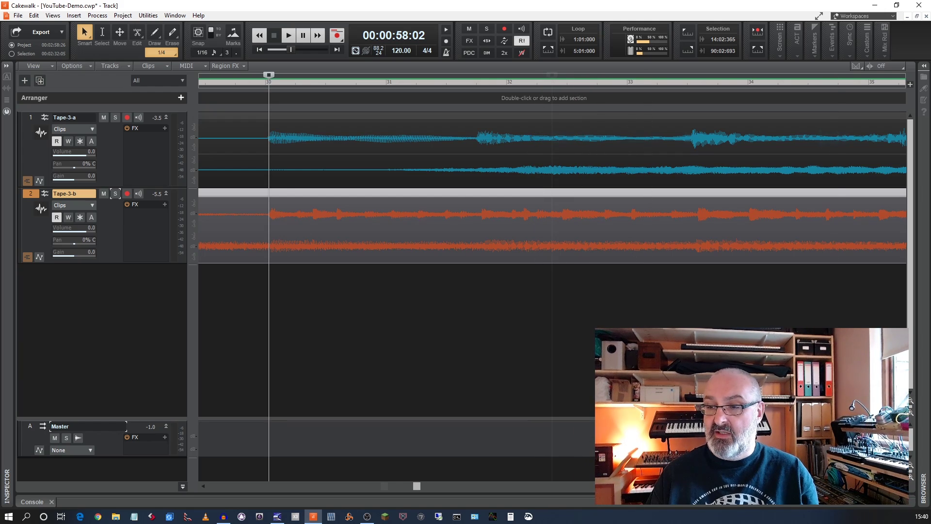
# - Zoom the timeline out to show the Record 1 and Record 2 clips in full
pyautogui.scroll(-1, 552, 185)
pyautogui.scroll(-4, 552, 184)
# - Set the Now time near bar 68 (00:02:15:02) and zoom in around it
pyautogui.click(819, 281)
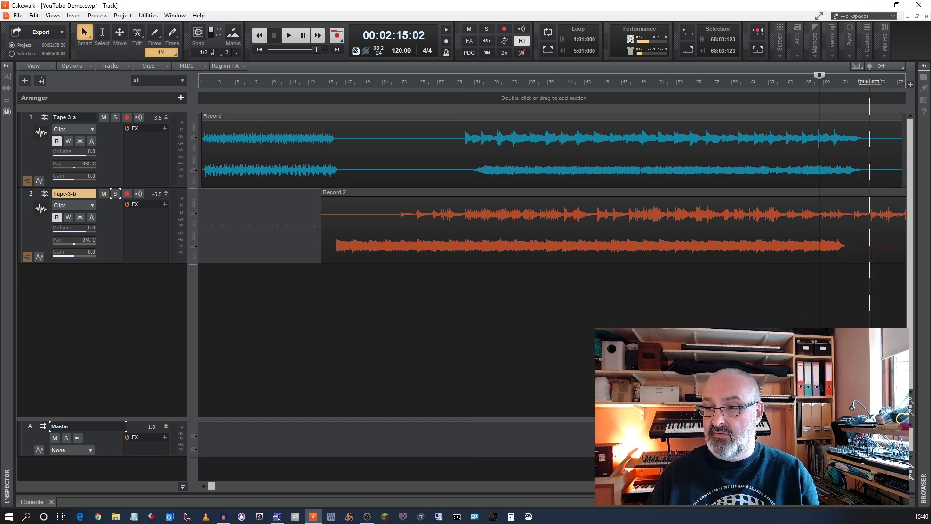
pyautogui.scroll(4, 552, 218)
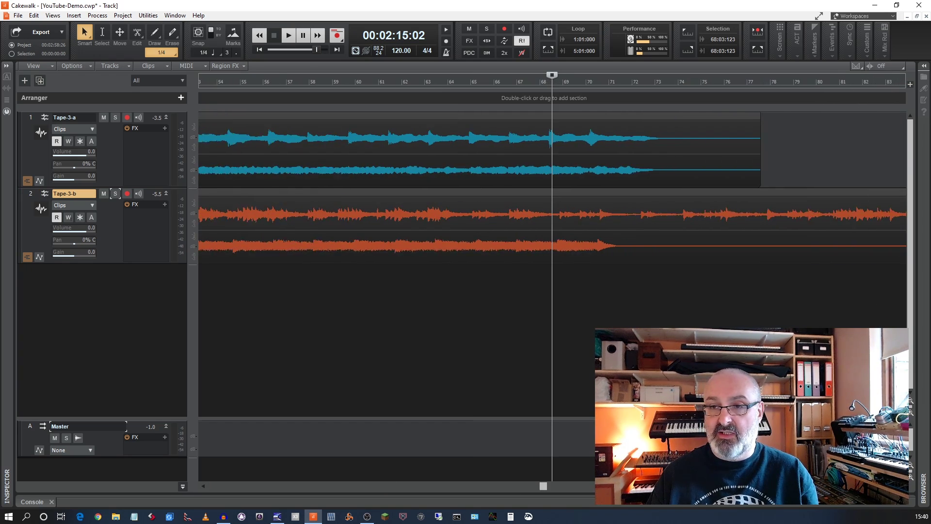
pyautogui.scroll(3, 552, 218)
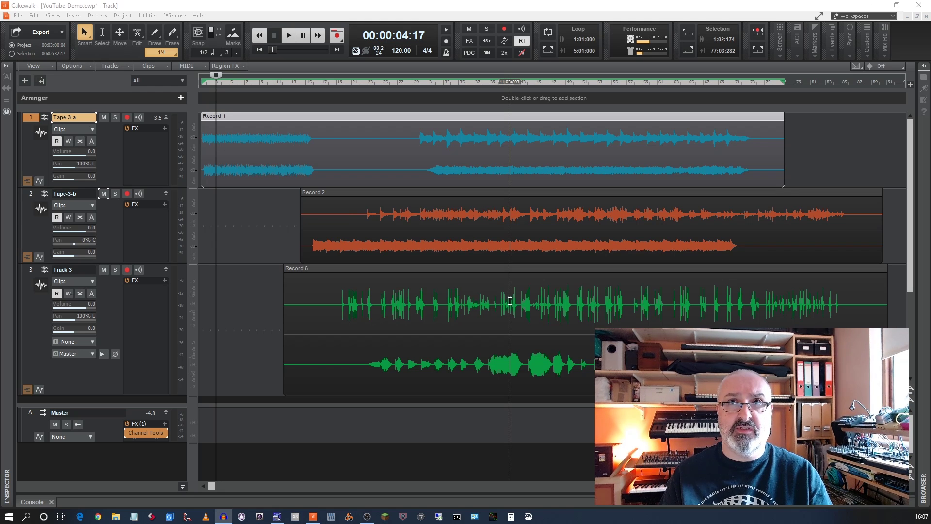
# - Make Tape-3-b the current track
pyautogui.click(103, 220)
# - Duplicate the Tape-3-b track together with its Record 2 clip
pyautogui.click(323, 196)
pyautogui.rightClick(110, 221)
pyautogui.click(143, 339)
pyautogui.click(389, 253)
pyautogui.click(449, 316)
# - Add Channel Tools to both the original Tape-3-b track and its copy
pyautogui.rightClick(142, 222)
pyautogui.moveTo(182, 232)
pyautogui.click(291, 241)
pyautogui.rightClick(145, 300)
pyautogui.moveTo(208, 308)
pyautogui.click(286, 319)
# - Move Channel Tools from track 3's FX bin onto its Record 2 clip as a clip effect
pyautogui.moveTo(44, 147); pyautogui.dragTo(640, 183)
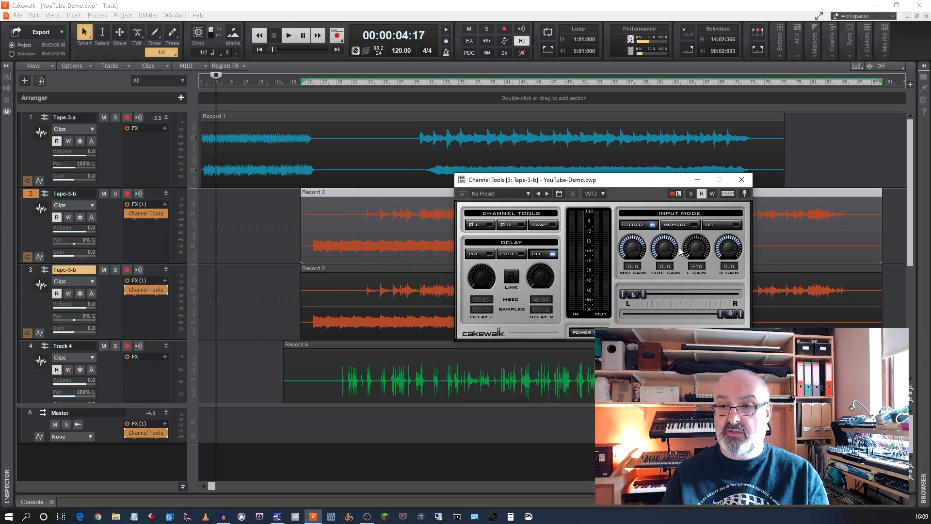
pyautogui.moveTo(699, 252)
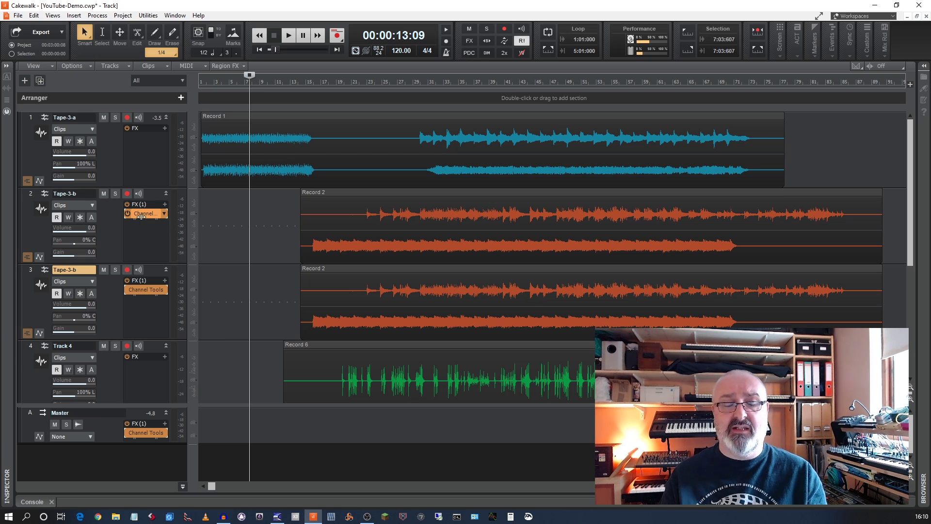
pyautogui.moveTo(142, 216); pyautogui.dragTo(356, 228)
pyautogui.moveTo(141, 290); pyautogui.dragTo(462, 292)
# - Bounce track 2's Record 2 clip to render its processing, then bring up track 3's clip menu
pyautogui.rightClick(448, 230)
pyautogui.click(491, 363)
pyautogui.rightClick(495, 309)
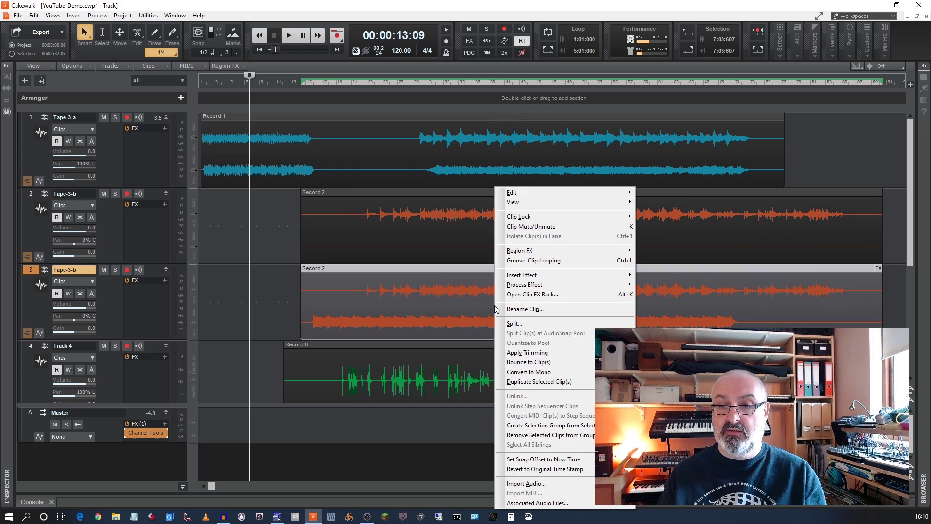